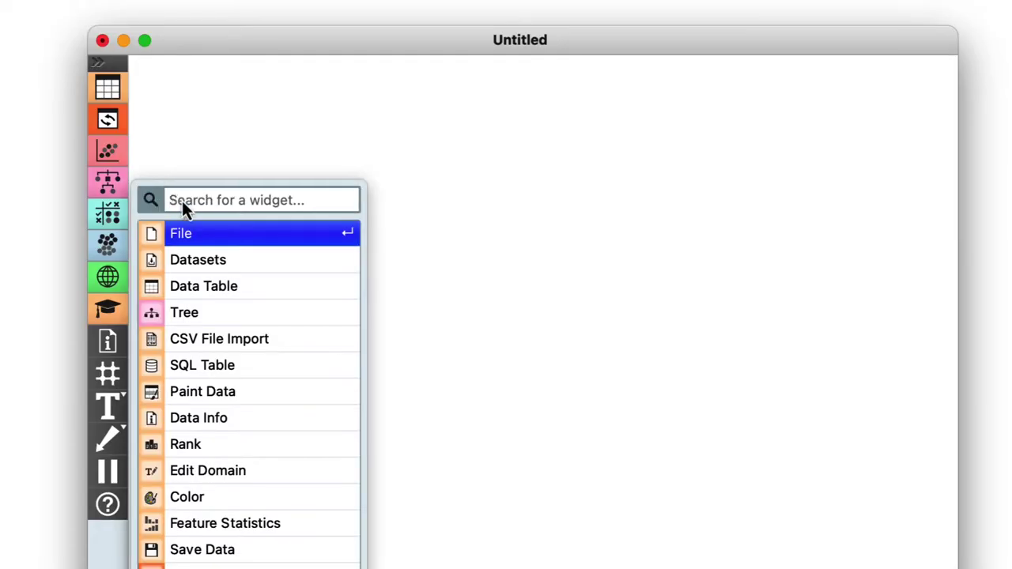
Add a Datasets widget loaded with the Iris dataset and connect a Data Table to it.
click(192, 258)
double_click(175, 176)
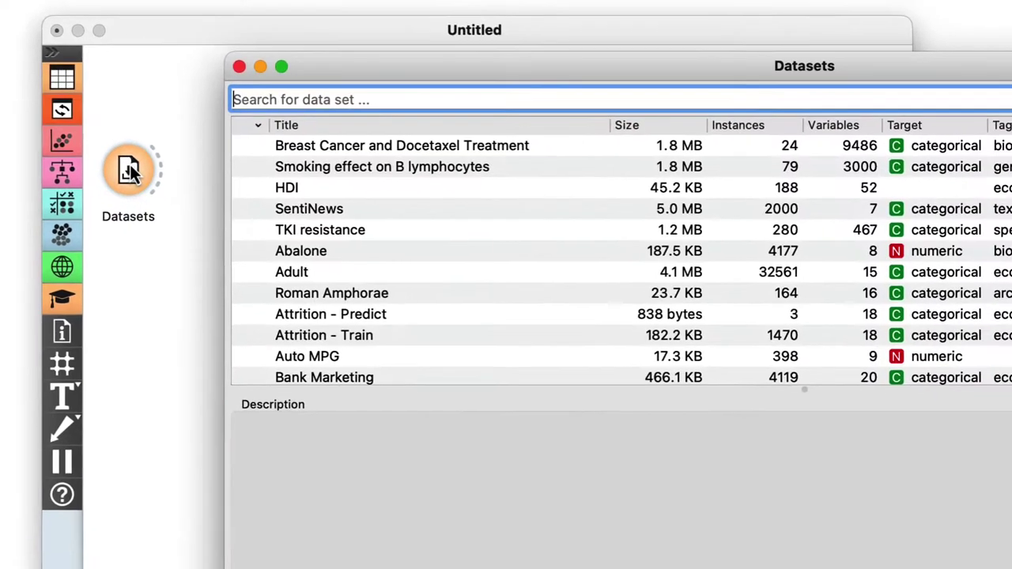
text(iri)
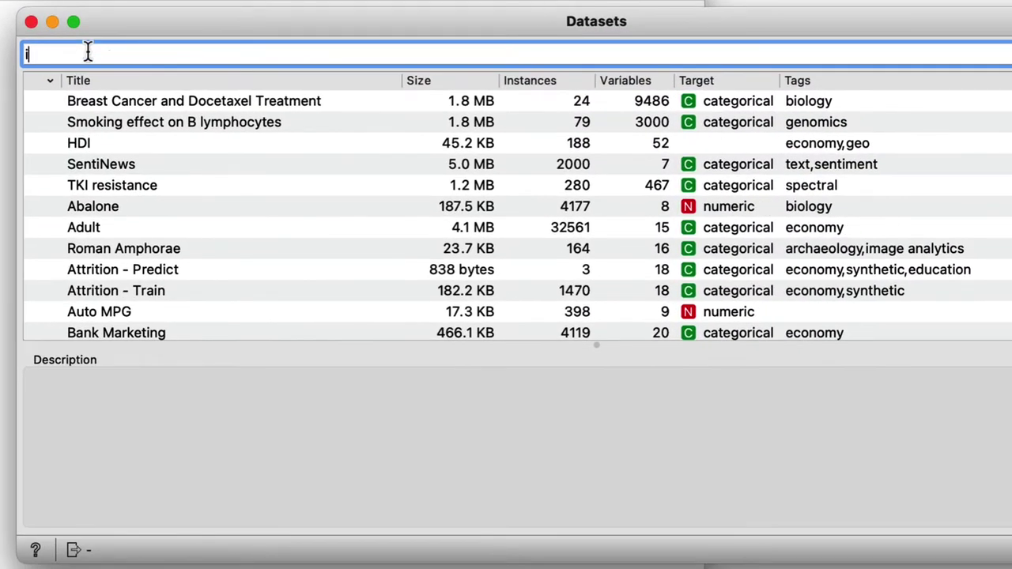
click(72, 98)
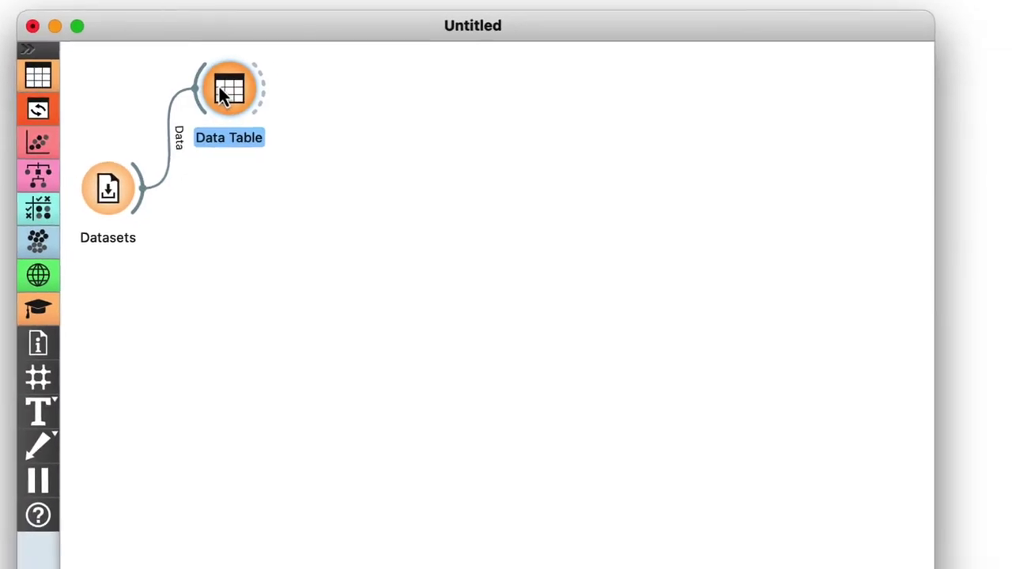
double_click(237, 83)
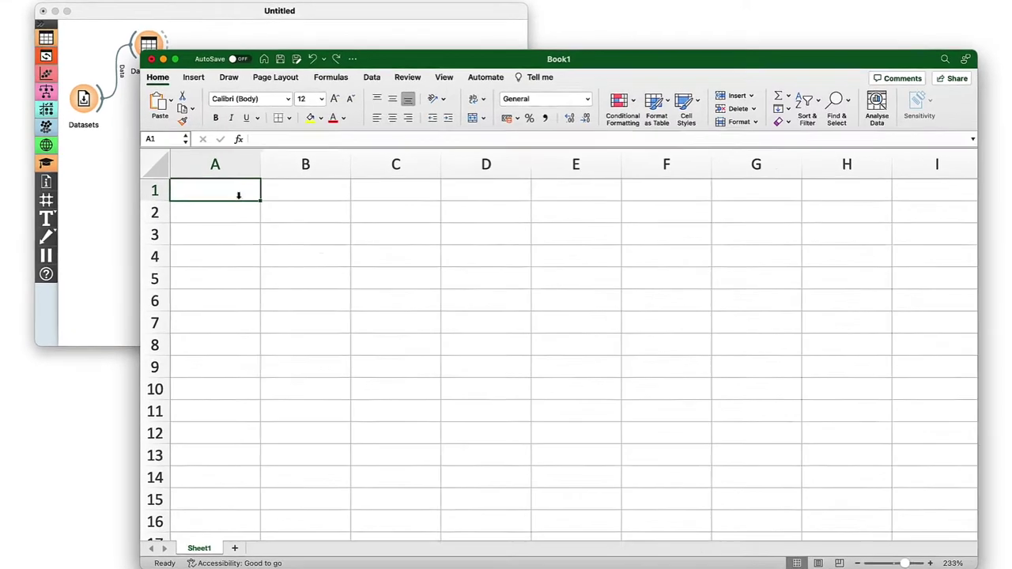
Enter headers sepal length, sepal width, petal length, petal width in A1:D1.
click(181, 192)
text(sepal)
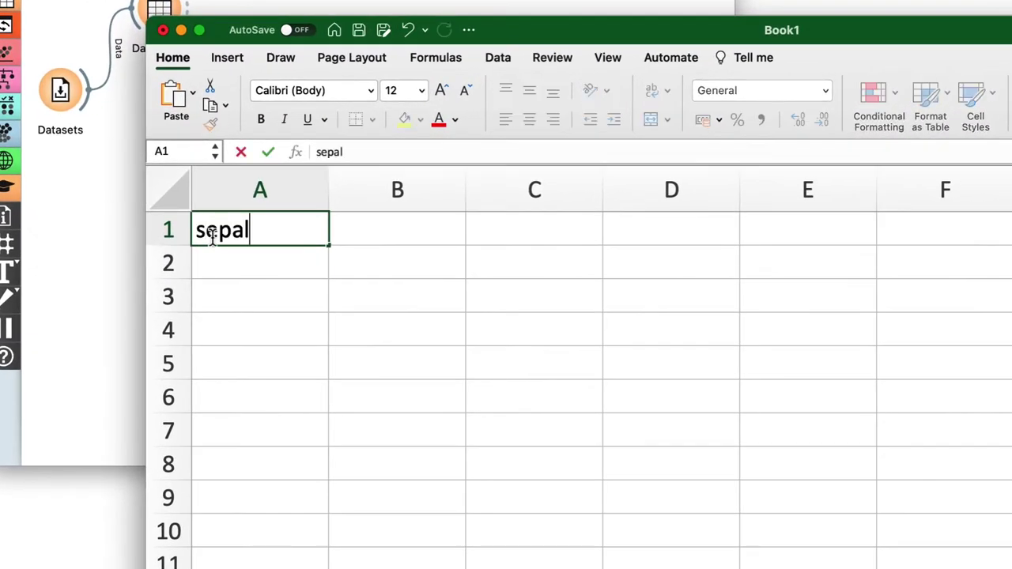
text( length)
key(Tab)
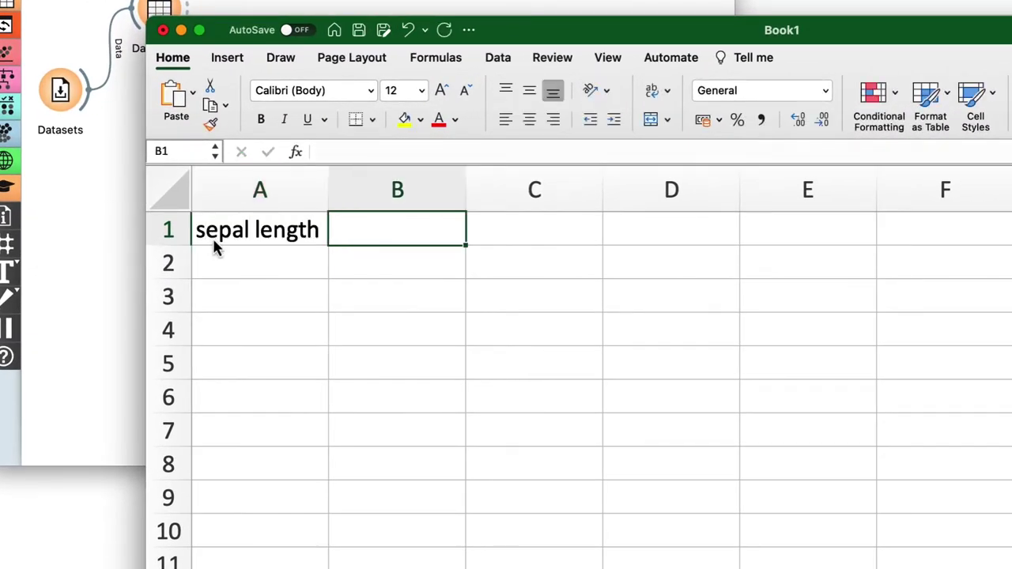
text(sepal width)
key(Tab)
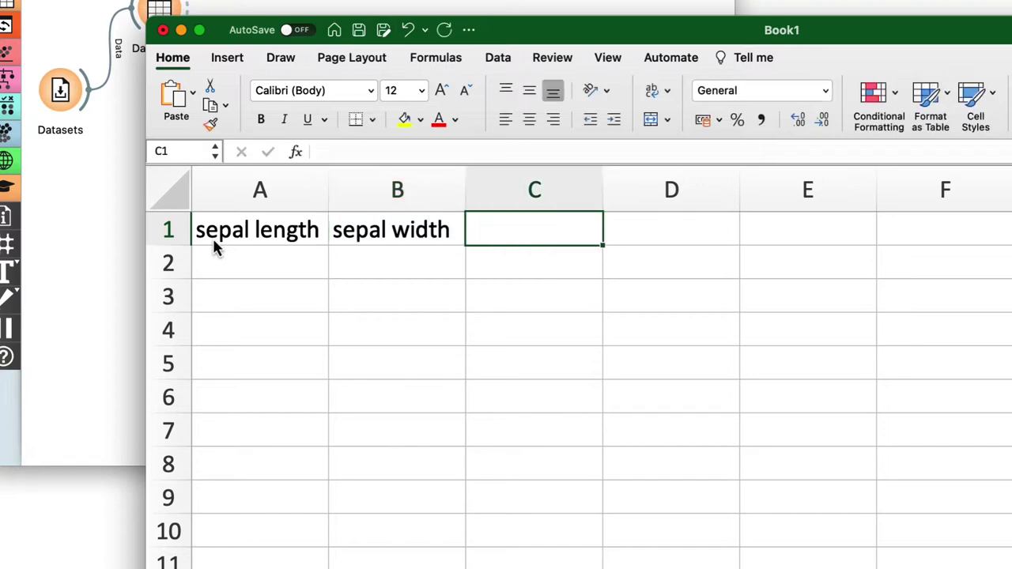
text(petal length)
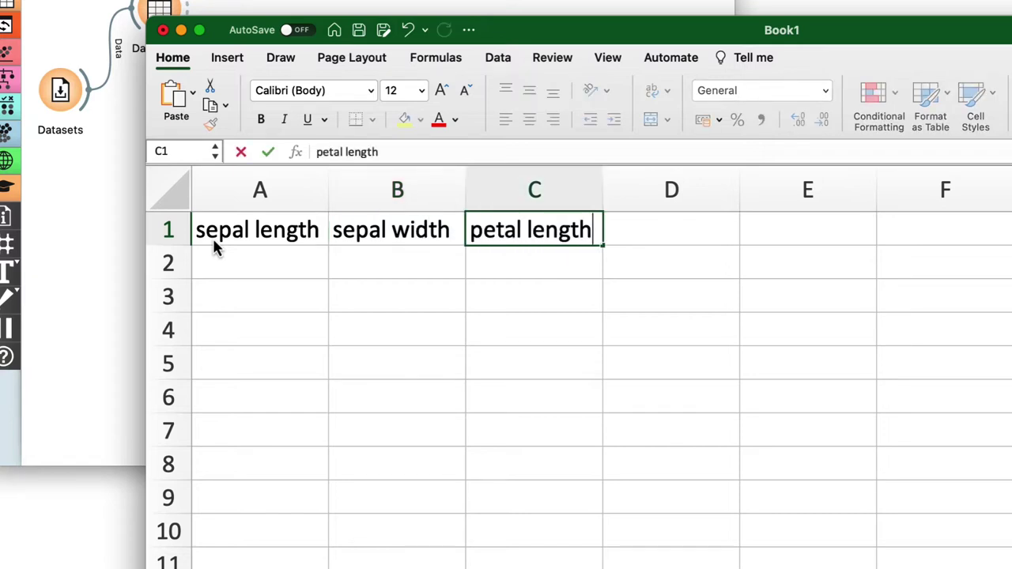
key(Tab)
text(petal width)
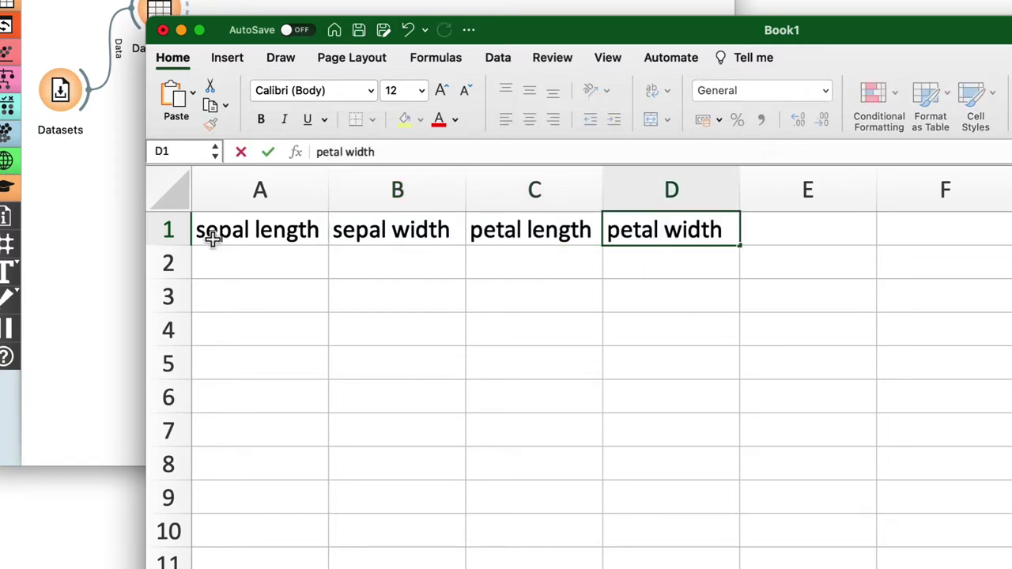
Enter the first measurement values for the three flowers (6, 3, 4, 3,5, 1,5).
click(219, 264)
text(6)
key(Return)
text(6)
click(381, 258)
text(3)
key(Return)
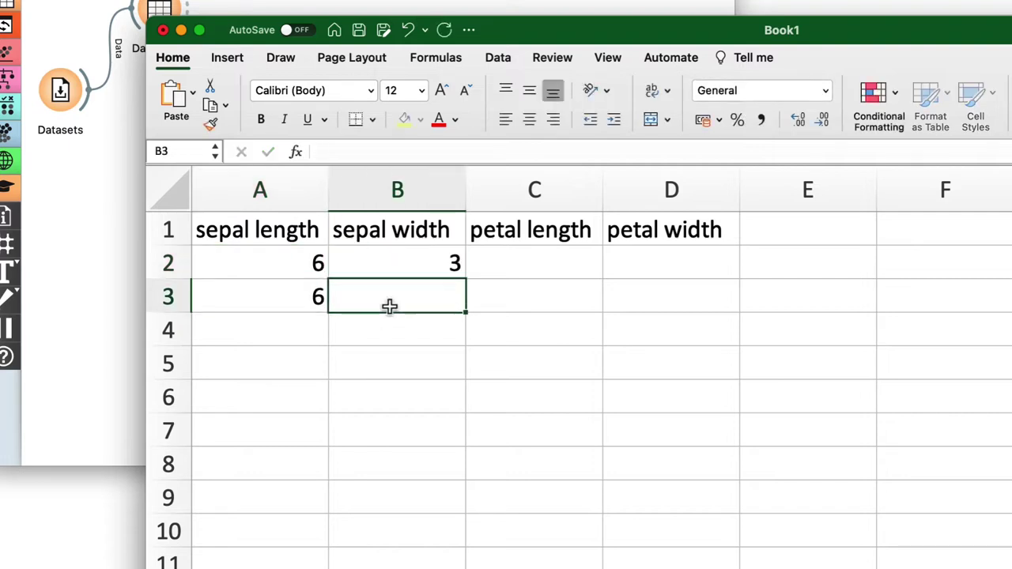
text(4)
click(493, 272)
text(3,5)
key(Return)
text(1,5)
key(Return)
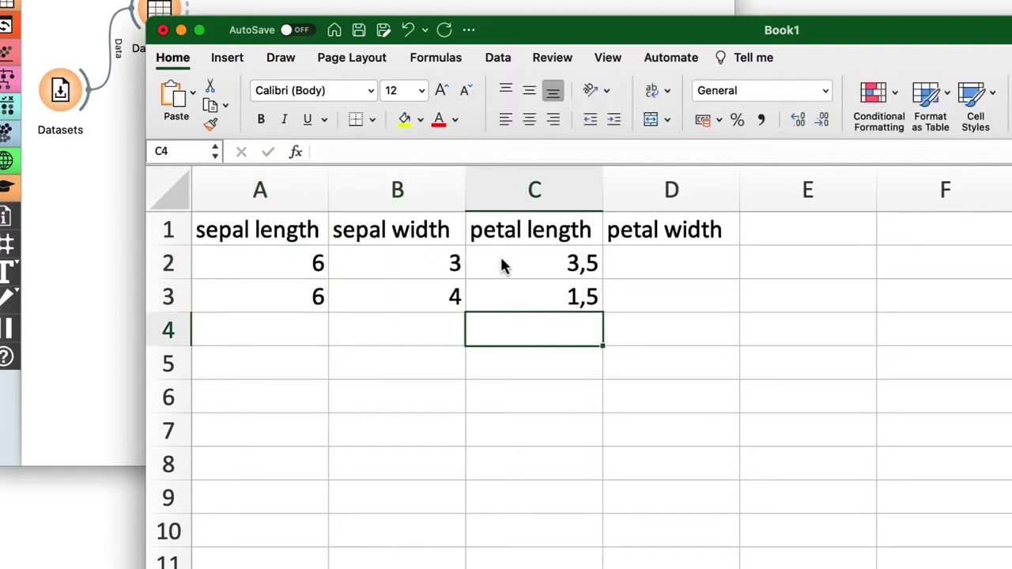
Add petal length 6 and petal widths 1,2, 0,5 and 2 in column D.
text(6)
key(Right)
key(Up)
key(Up)
text(1,2)
key(Return)
text(0)
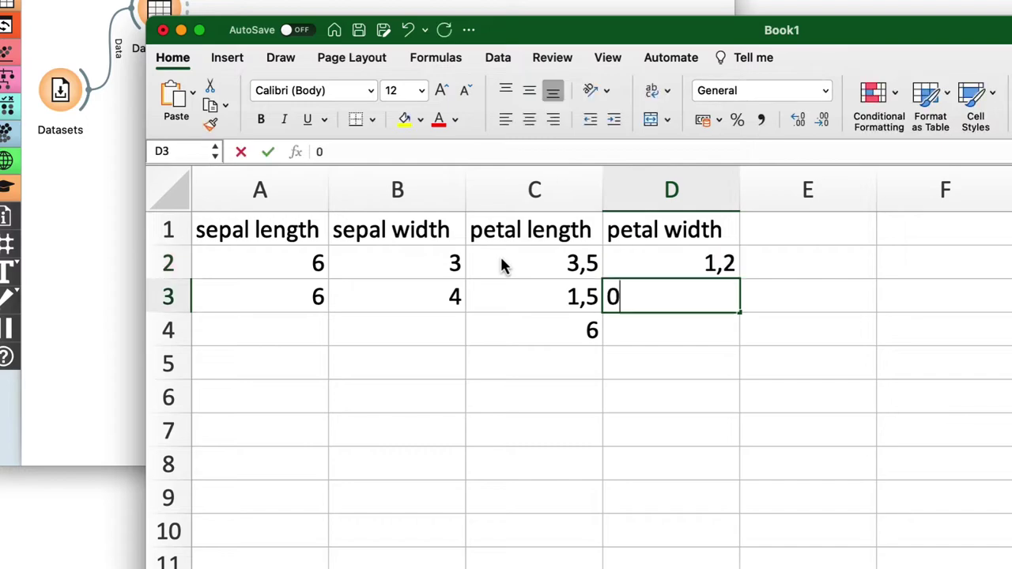
text(,5)
key(Return)
text(2)
key(Return)
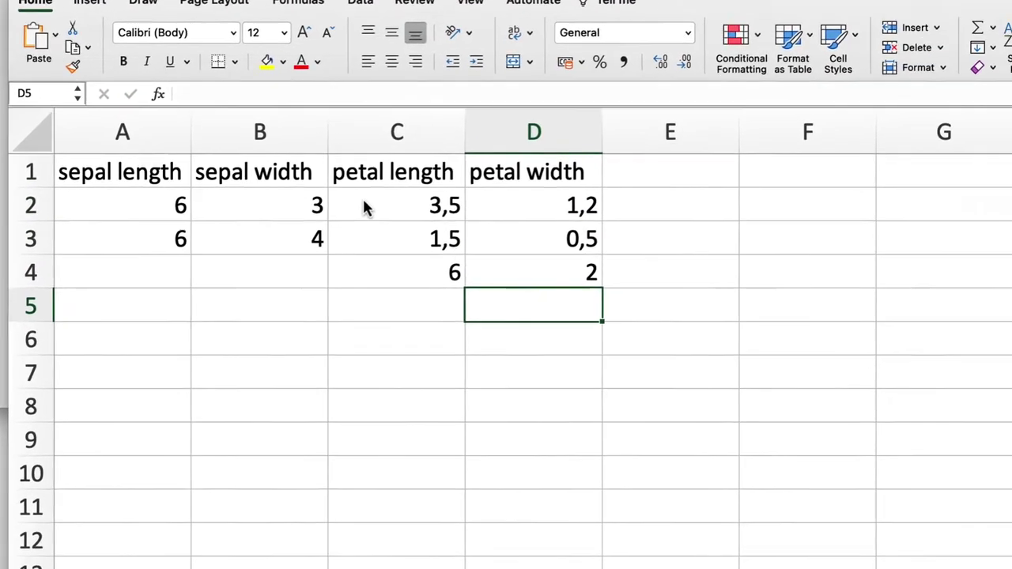
Save the workbook as new-iris.
key(super+s)
text(new-iris)
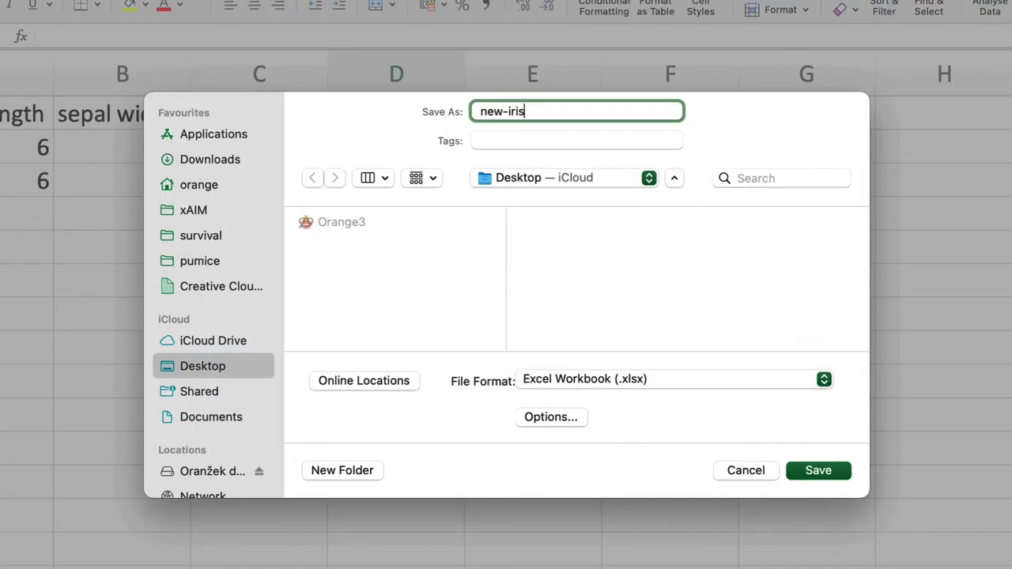
key(Return)
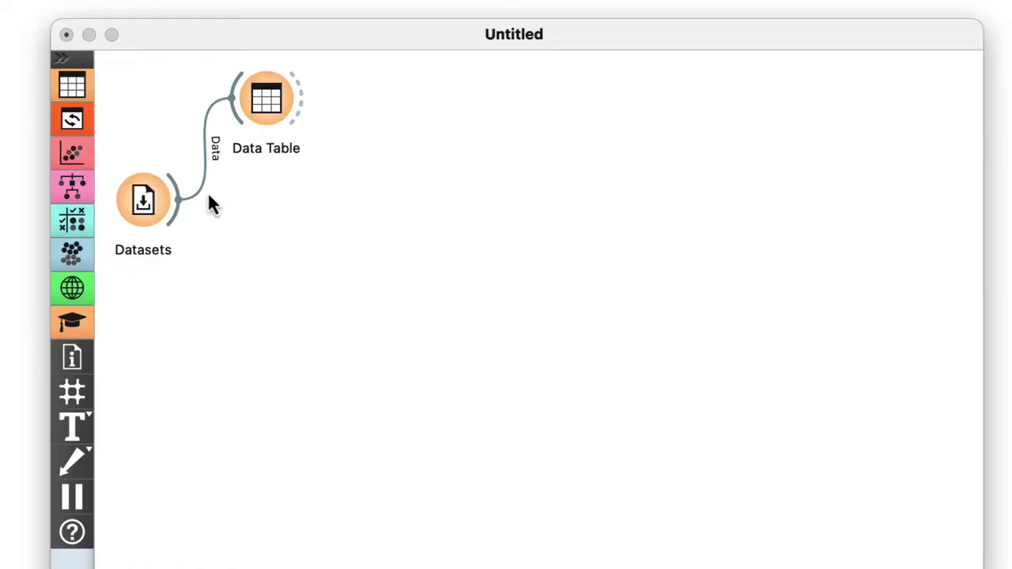
Add a Tree widget fed by Datasets, with a Predictions widget fed by the Tree.
drag(178, 201, 359, 191)
click(374, 275)
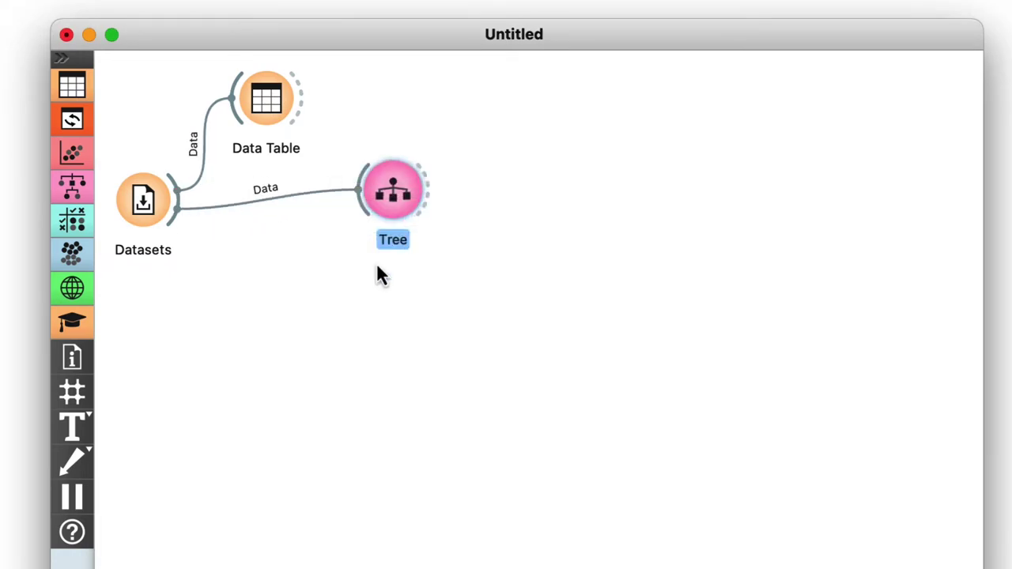
click(437, 228)
drag(481, 277, 483, 282)
click(508, 334)
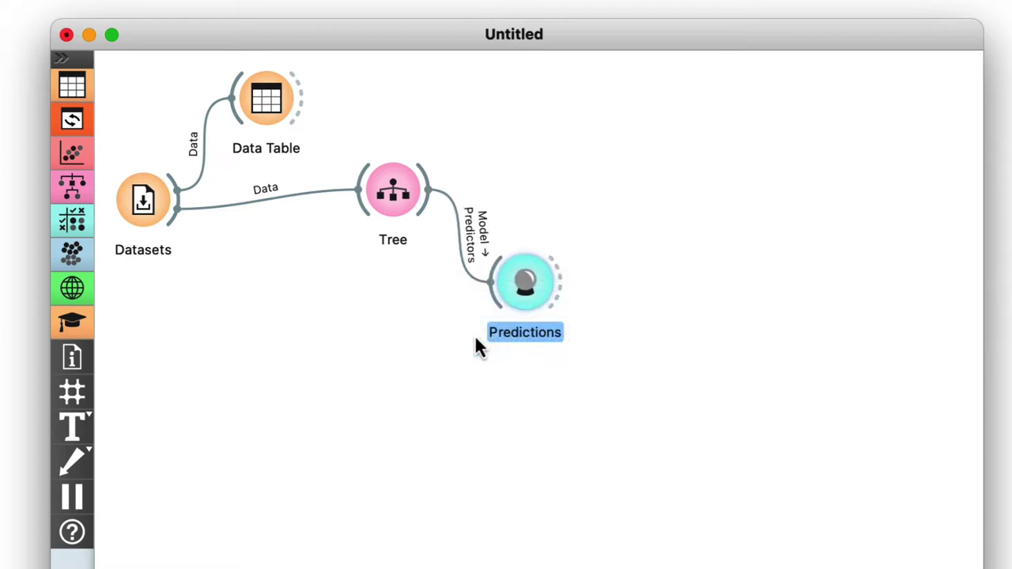
Add a File widget loading new-iris.xlsx from the Desktop.
right_click(140, 417)
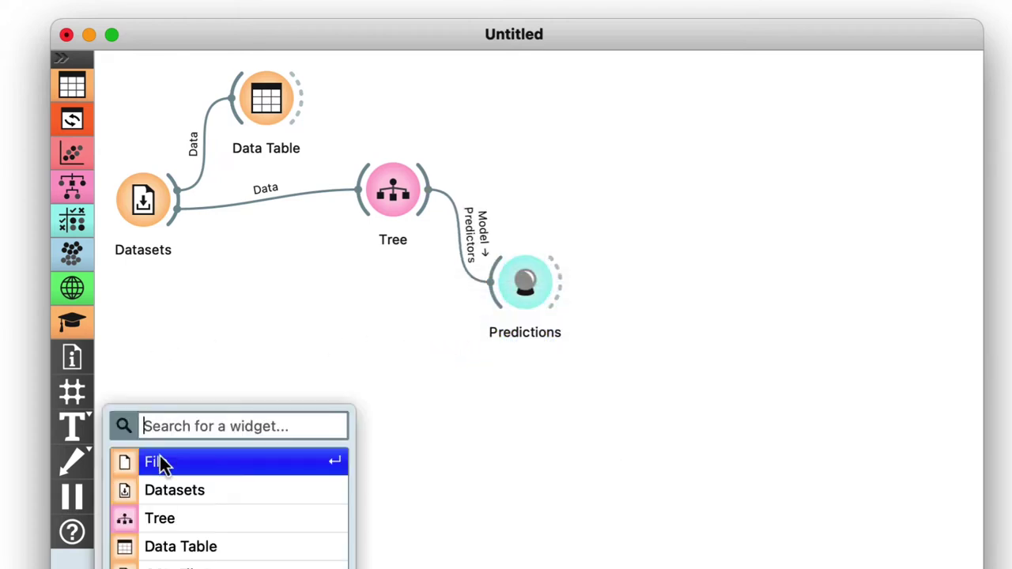
click(160, 457)
double_click(148, 419)
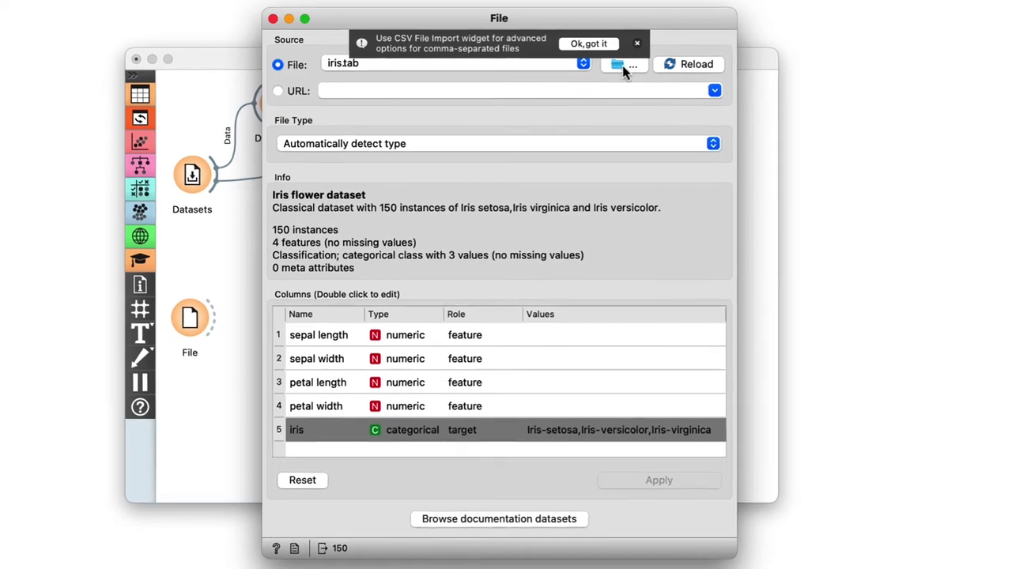
click(640, 64)
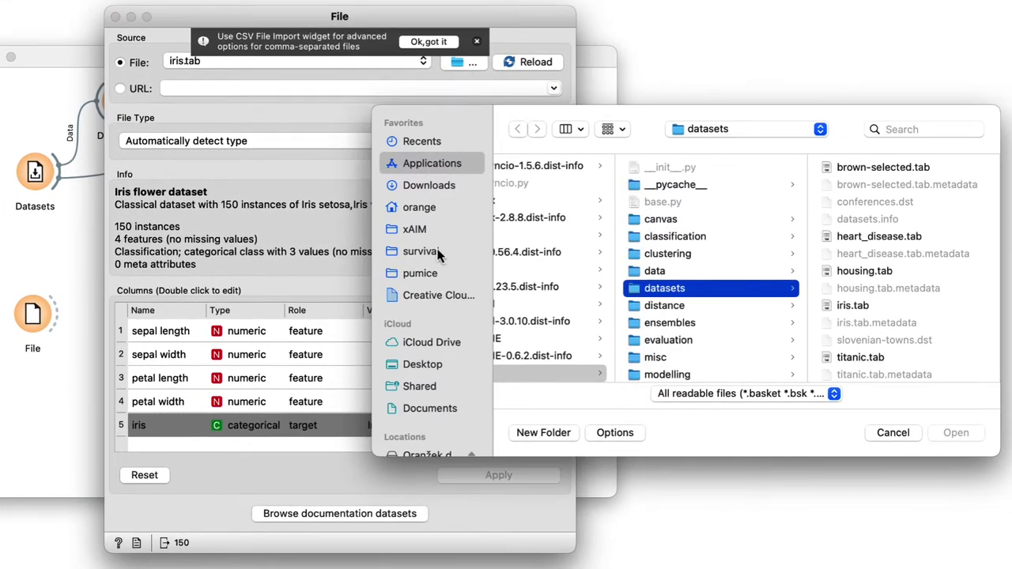
click(422, 364)
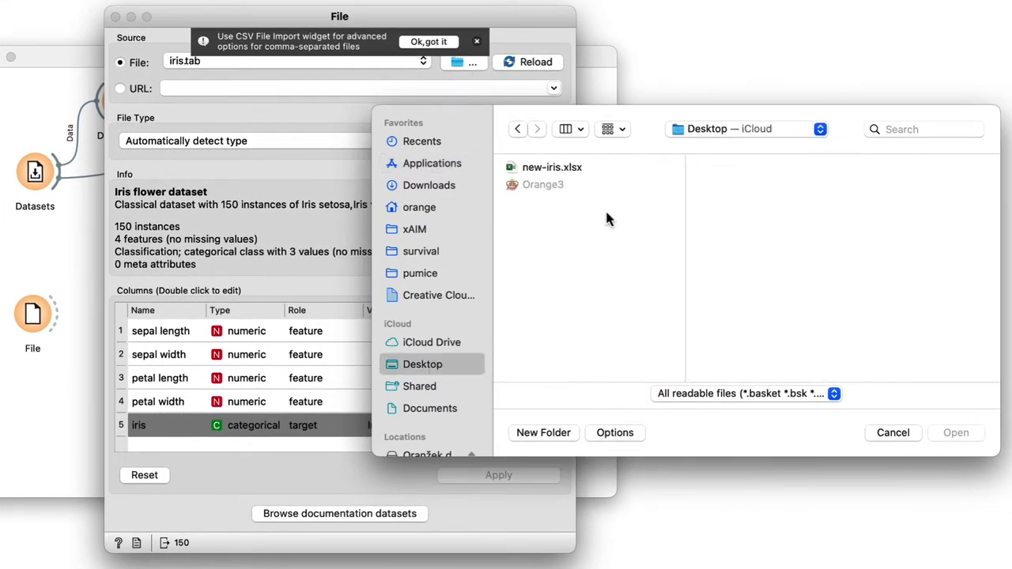
click(542, 166)
click(956, 433)
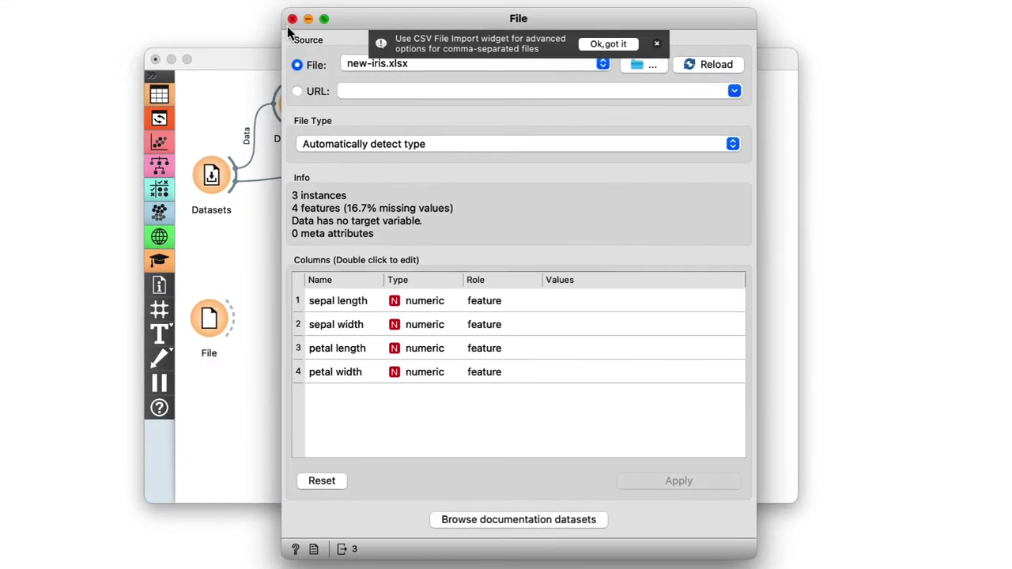
click(292, 18)
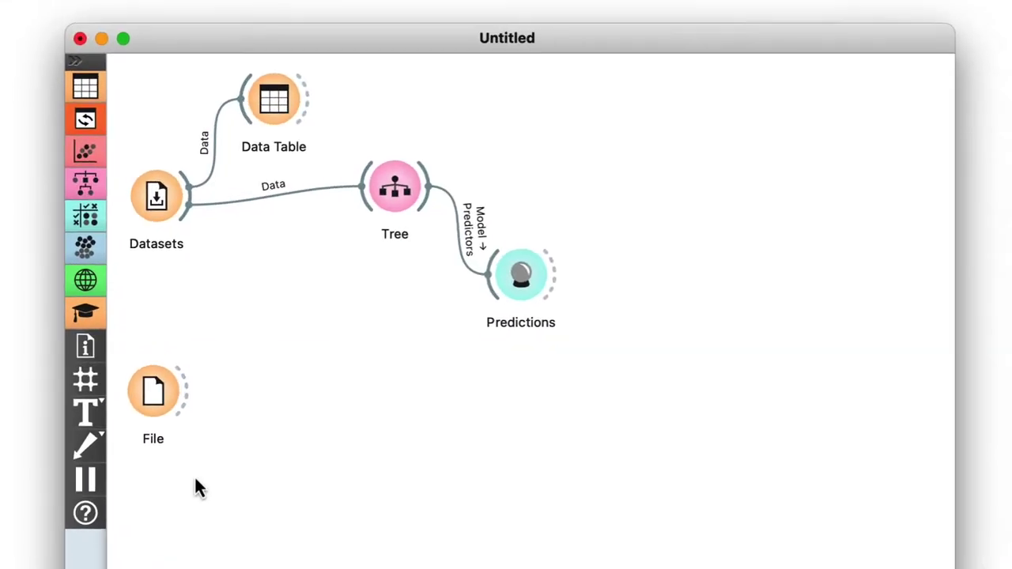
Connect File to a new Data Table and to Predictions, then view the predictions.
drag(229, 318, 265, 319)
click(322, 356)
double_click(288, 318)
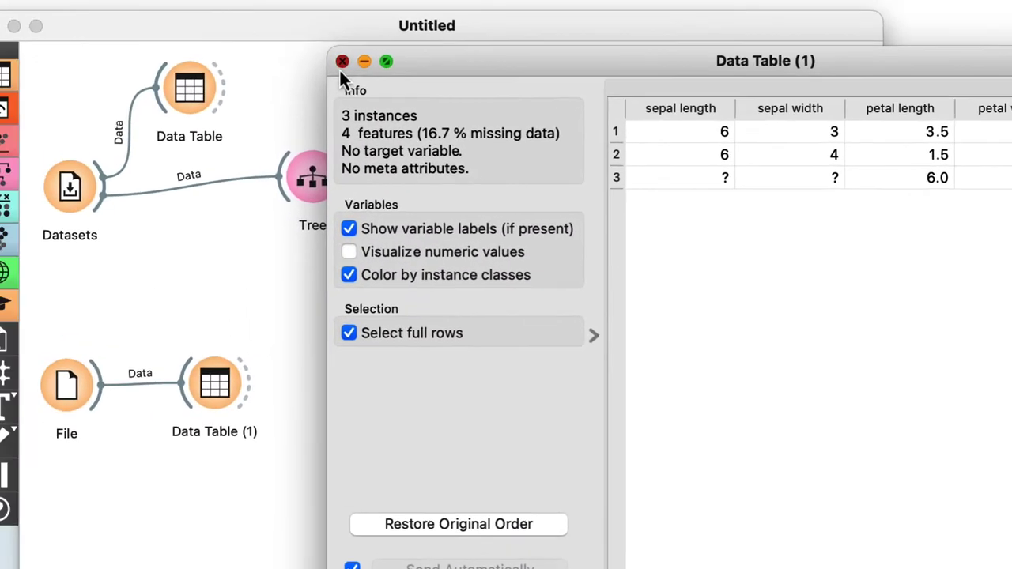
click(169, 42)
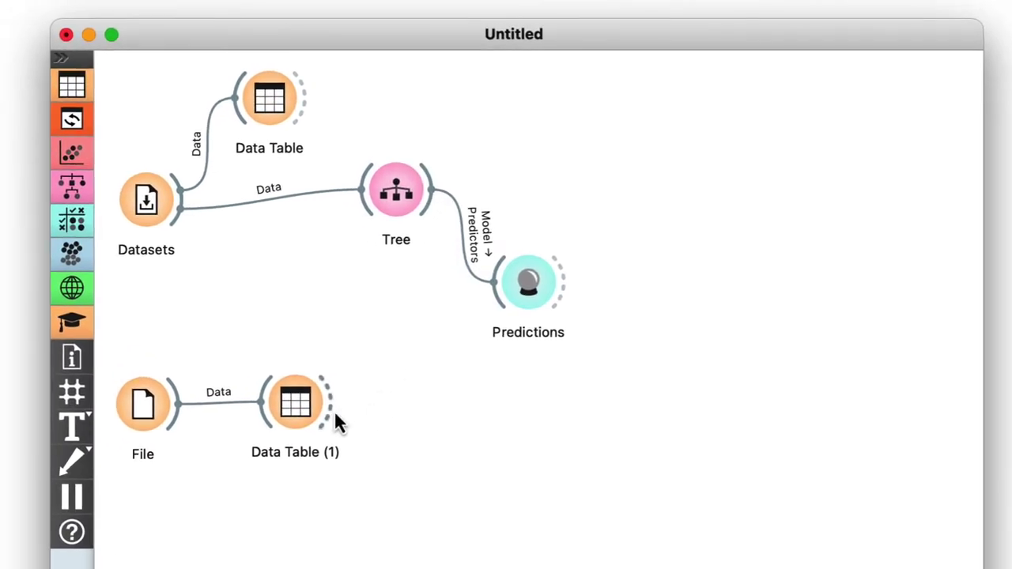
drag(301, 406, 301, 486)
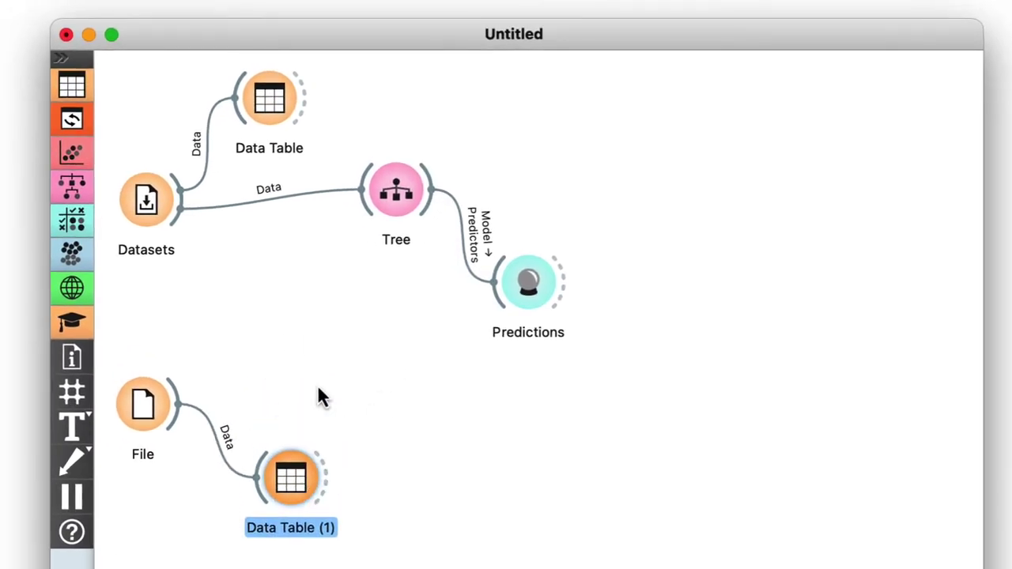
drag(175, 387, 501, 306)
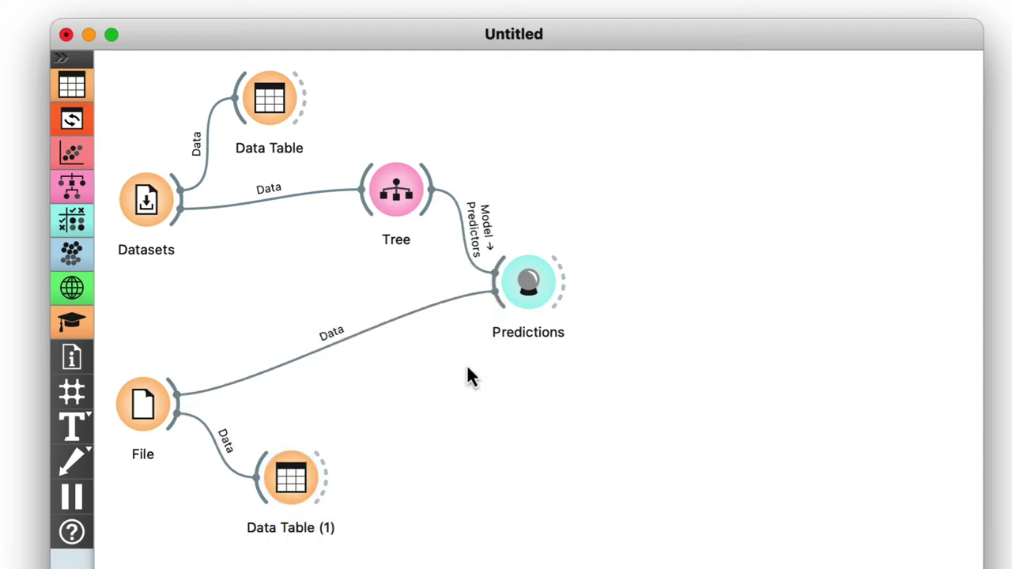
double_click(515, 294)
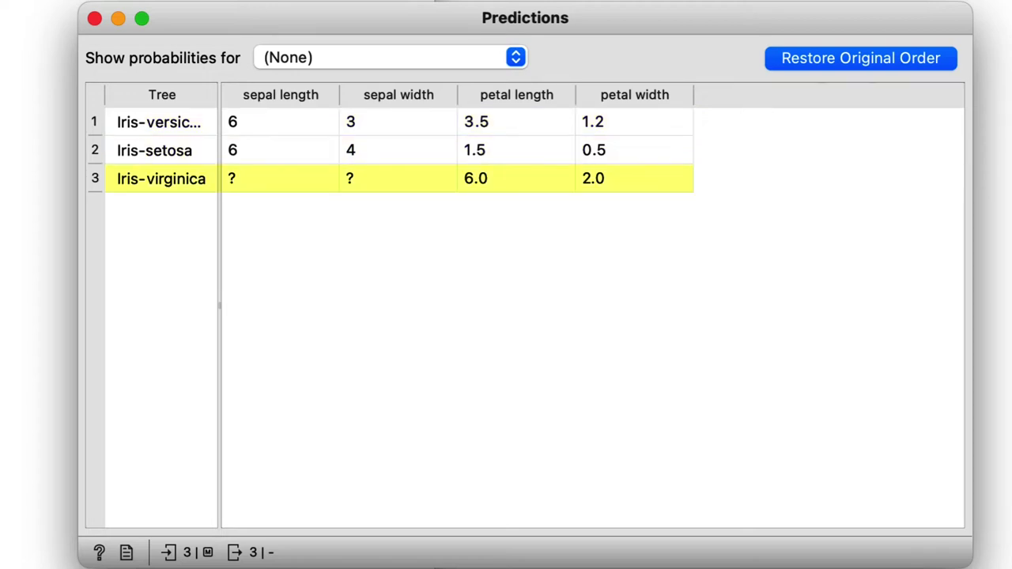
Close the Predictions results window.
click(94, 19)
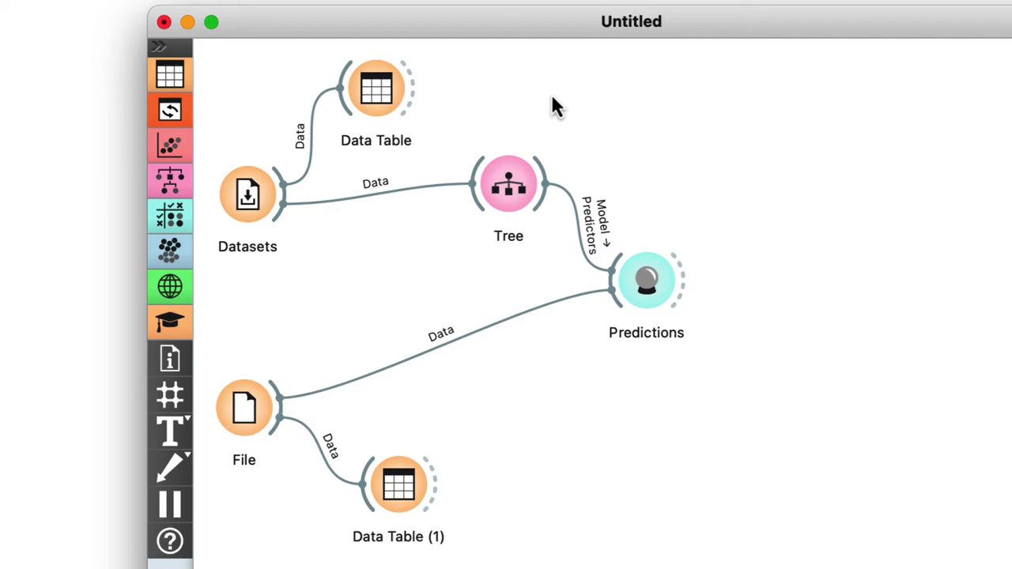
Review the iris training data in the Data Table, then reopen the Predictions results.
double_click(398, 97)
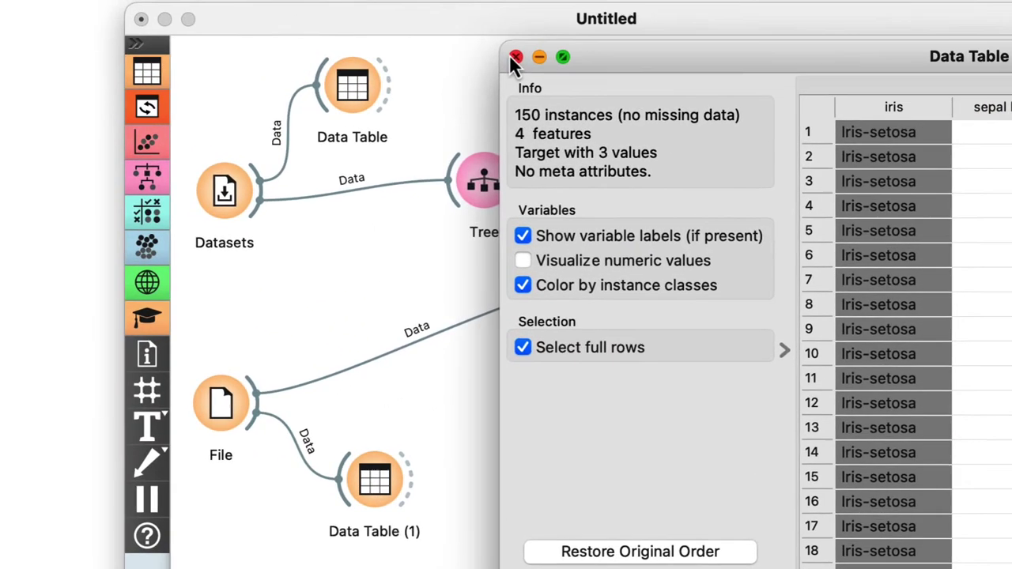
click(119, 21)
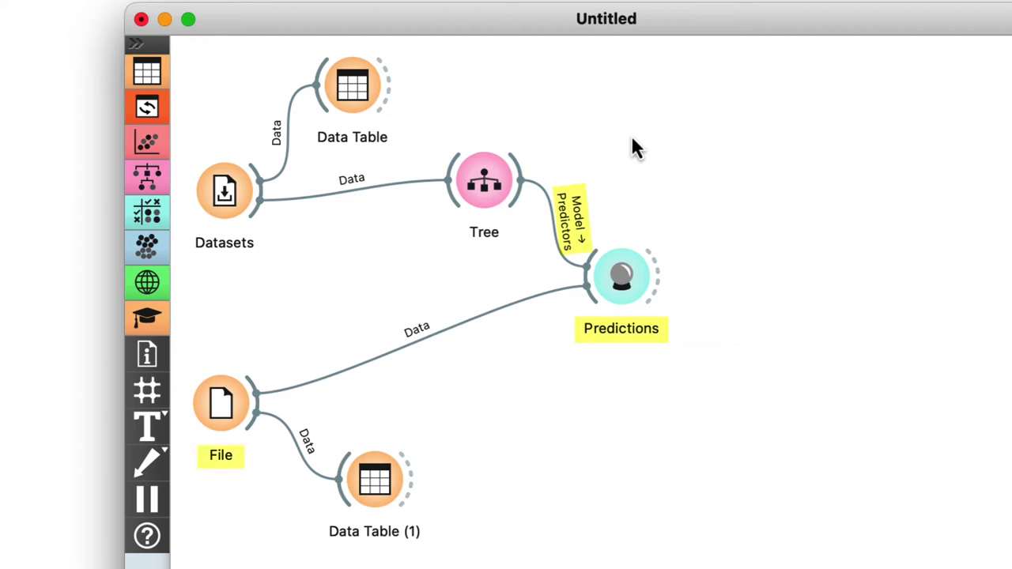
double_click(624, 275)
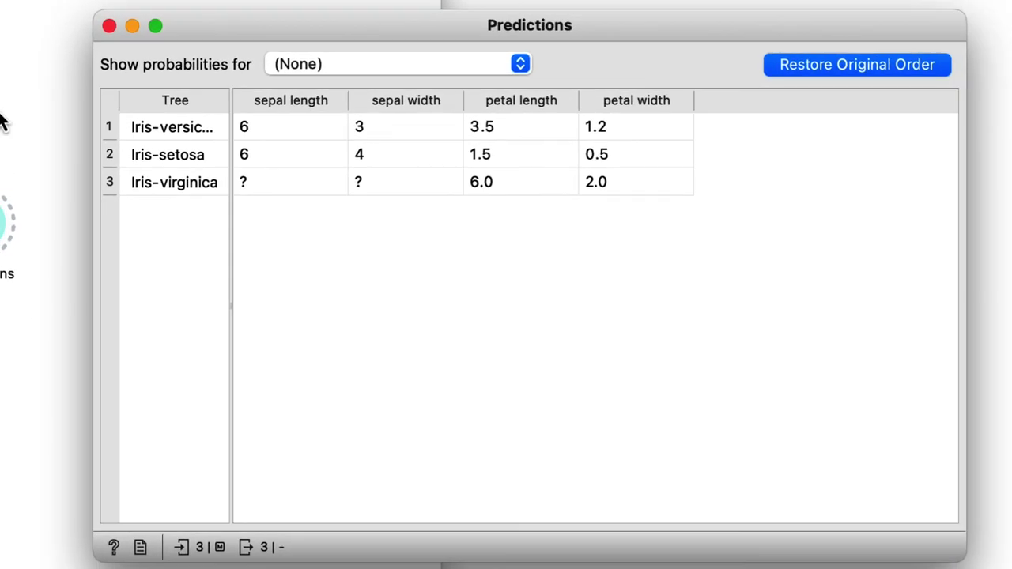
Set 'Show probabilities for' to 'Classes known to the model'.
click(356, 61)
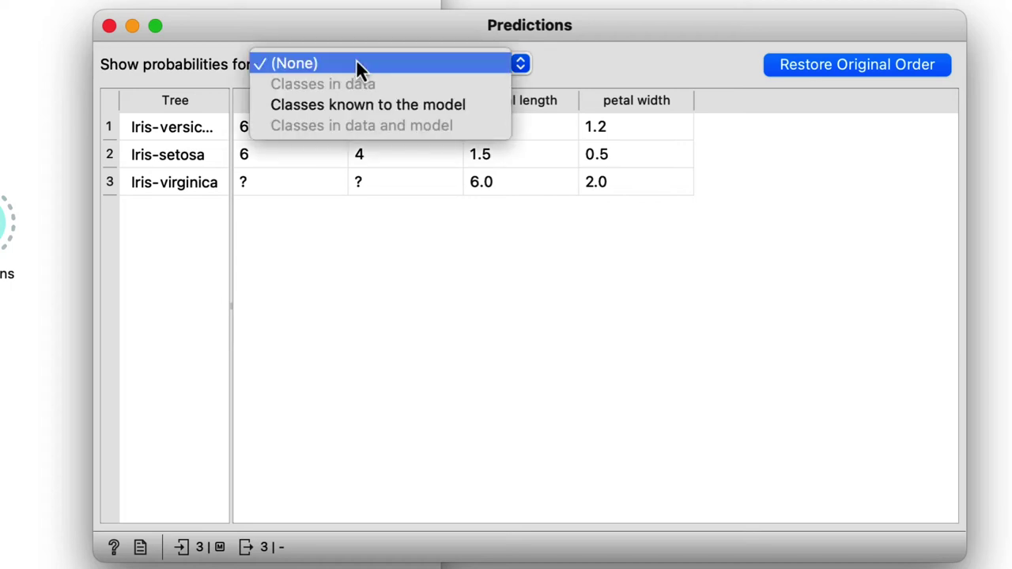
click(358, 105)
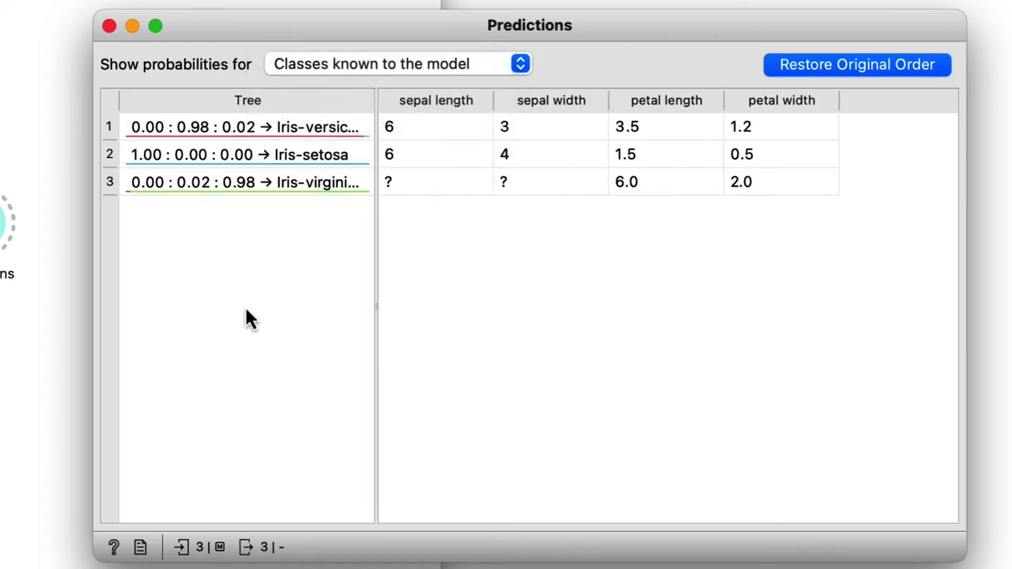